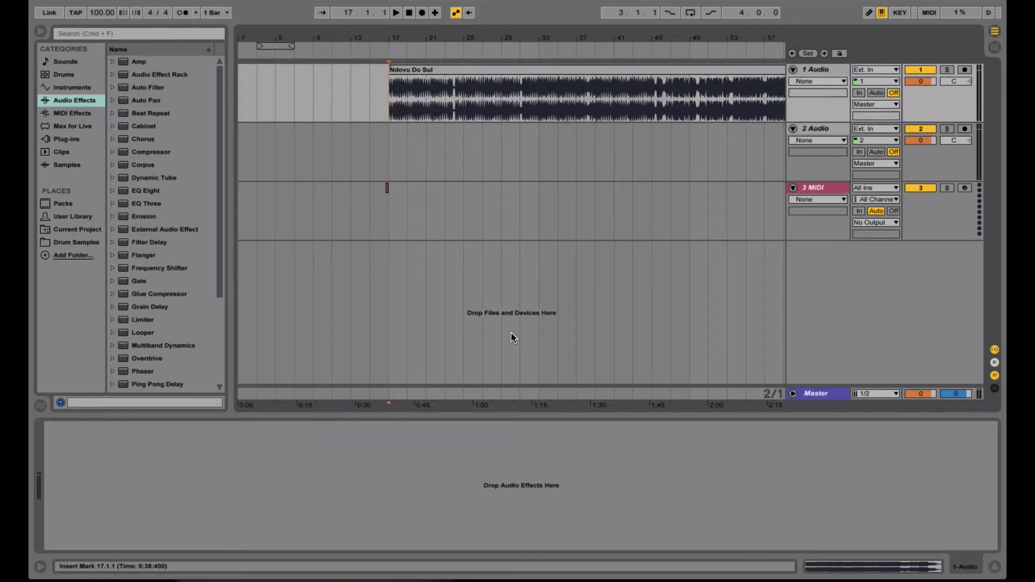
- Open the Ndovu Do Sul clip's sample and move its start marker to the first transient
click(470, 152)
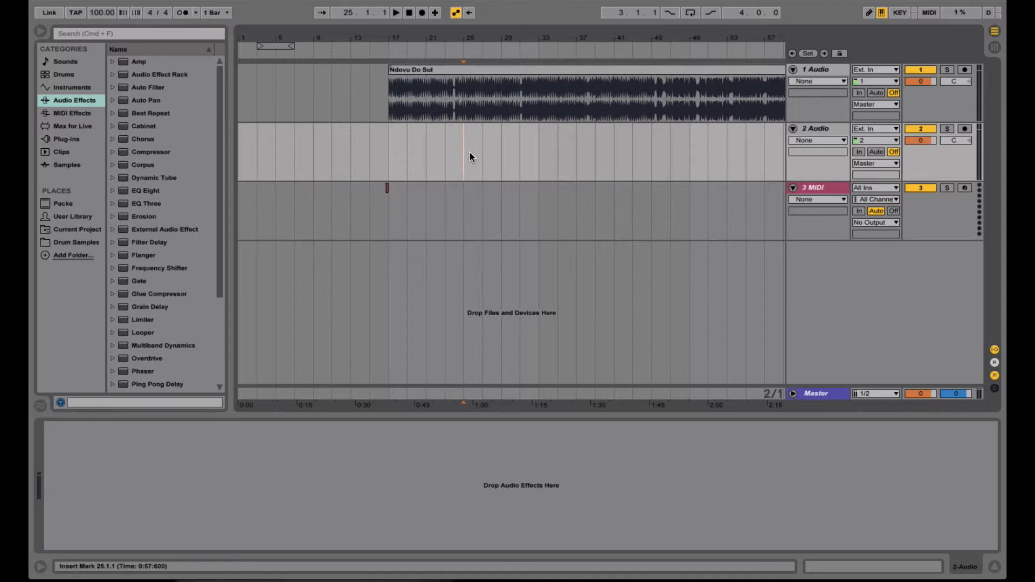
click(463, 75)
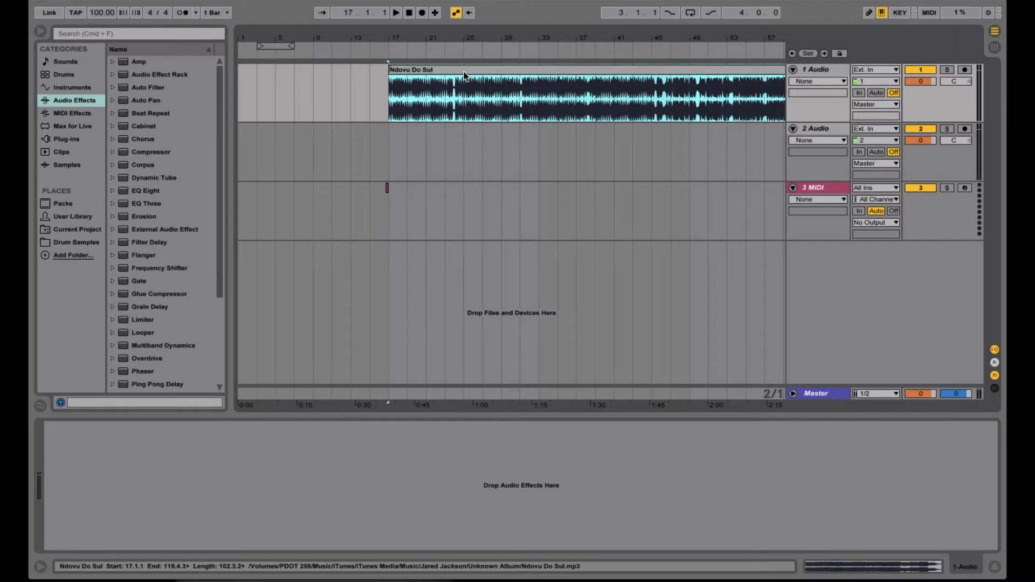
double_click(464, 74)
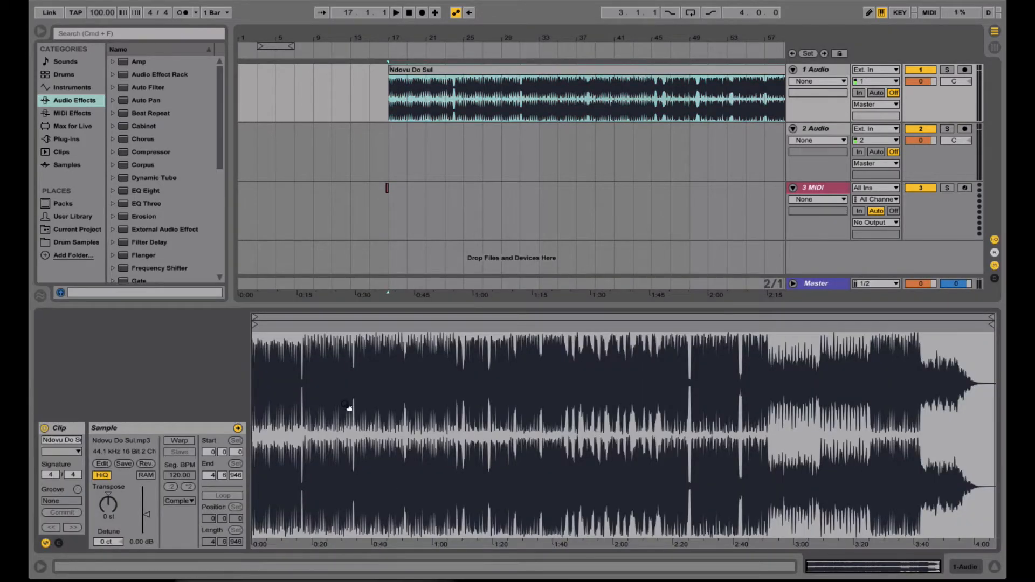
drag(258, 346, 257, 469)
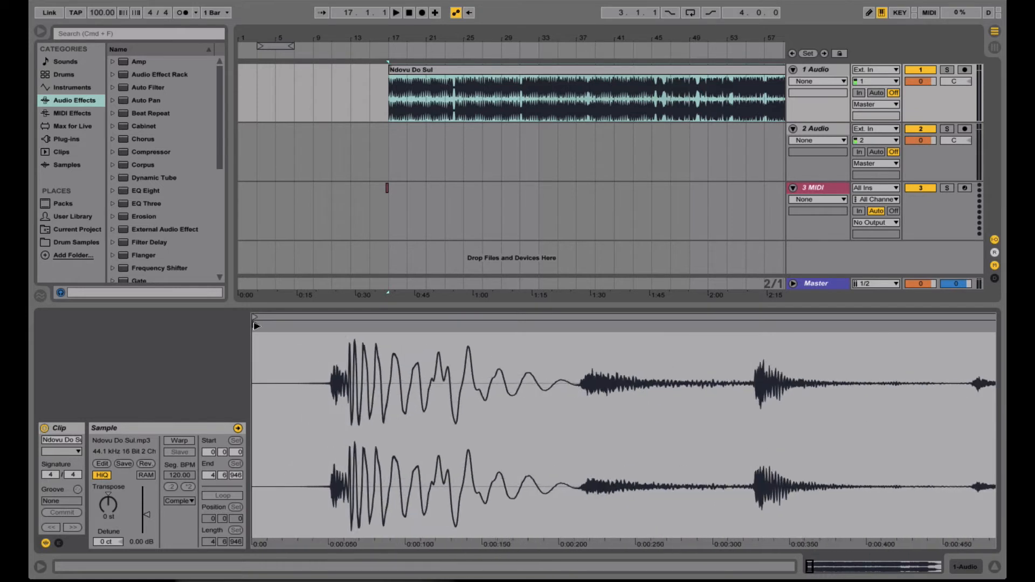
mouse_move(256, 326)
mouse_down()
mouse_move(324, 330)
mouse_move(331, 354)
mouse_up()
key(space)
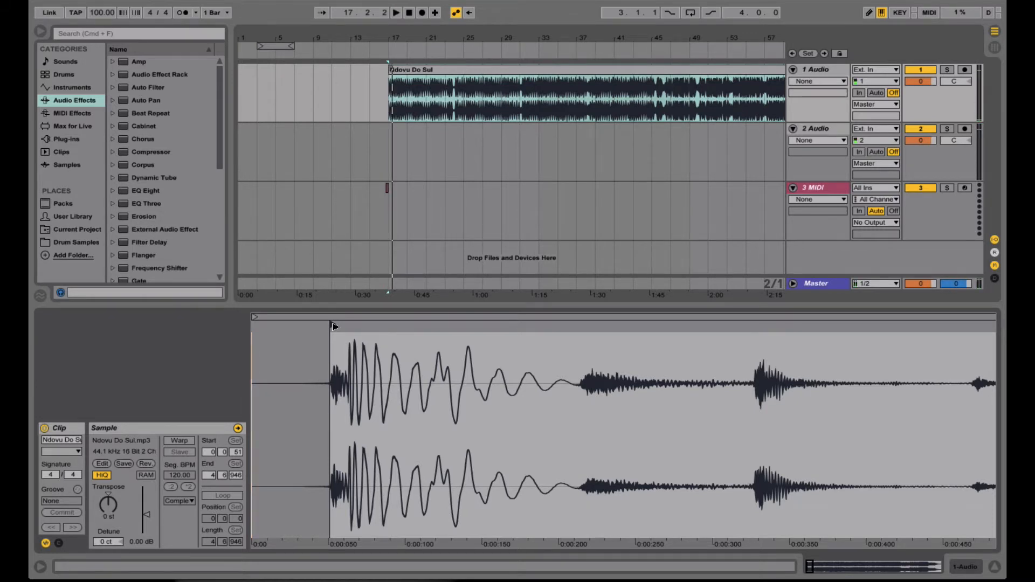
drag(372, 336, 351, 337)
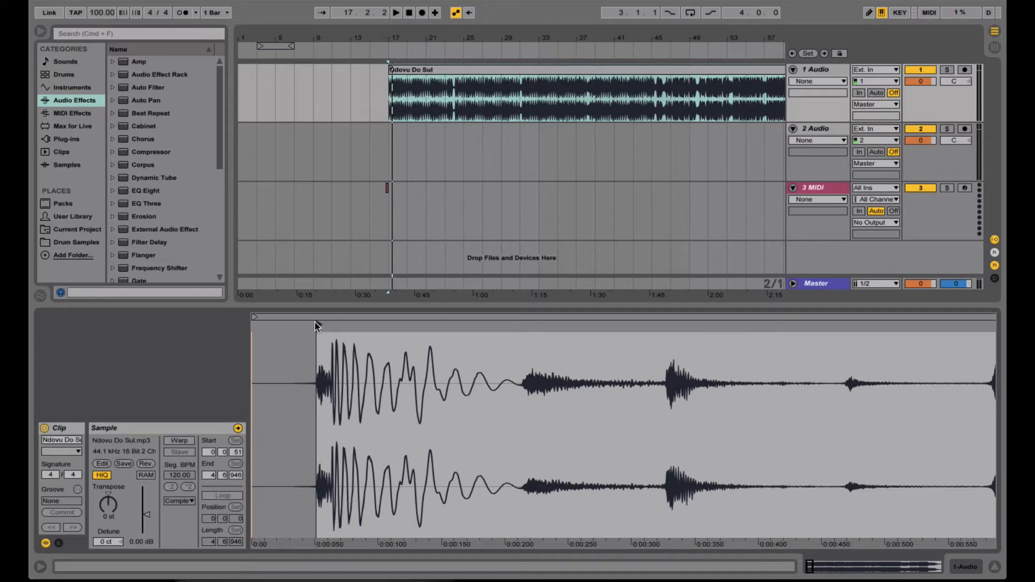
- Set 1.1.1 at the clip's start marker and warp the clip from there at a project tempo of 112 BPM
right_click(317, 326)
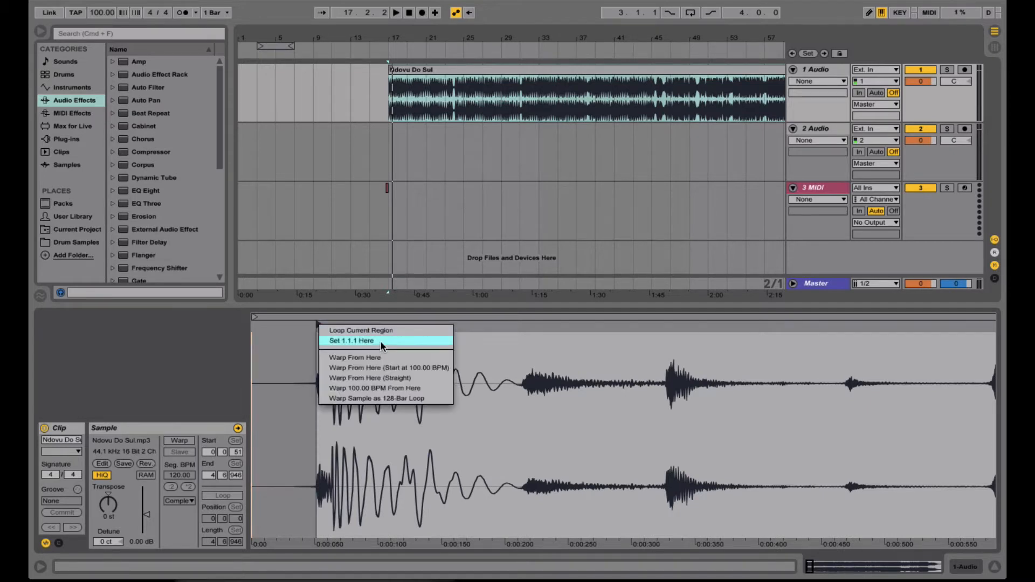
click(381, 340)
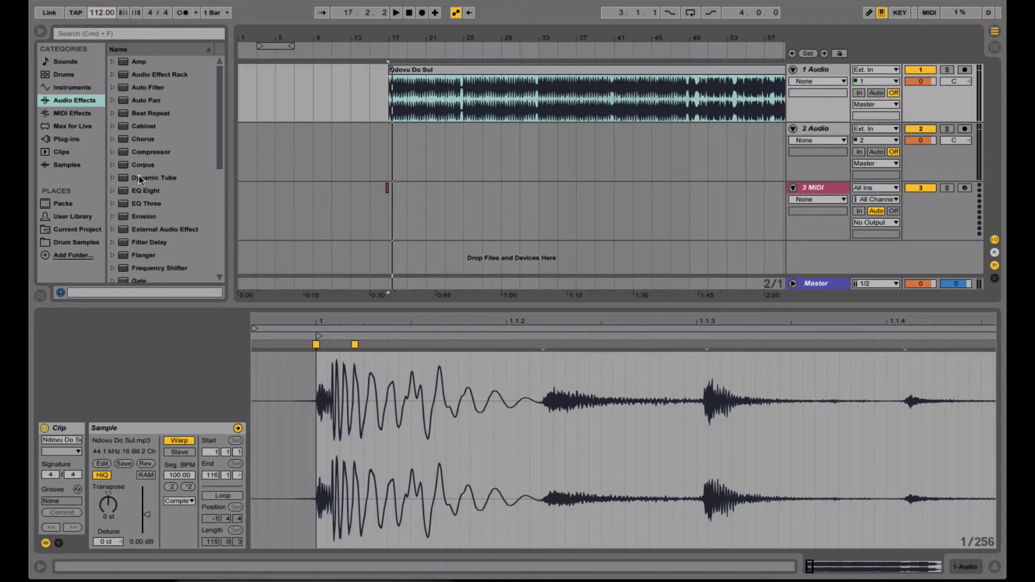
right_click(315, 345)
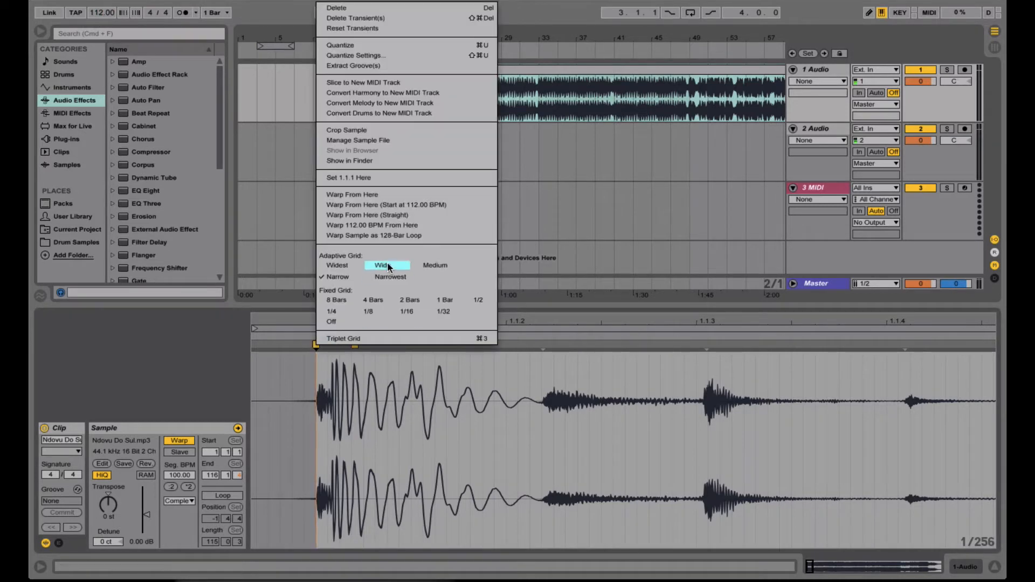
click(391, 225)
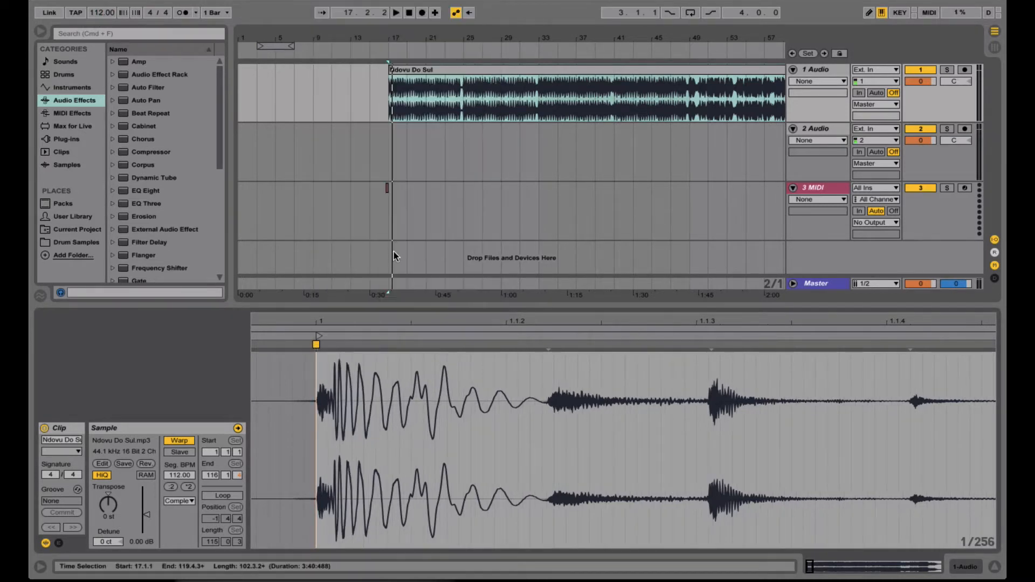
- Check the warped beats around bar 9 and pin the clip with a warp marker at bar 33
drag(270, 322, 269, 270)
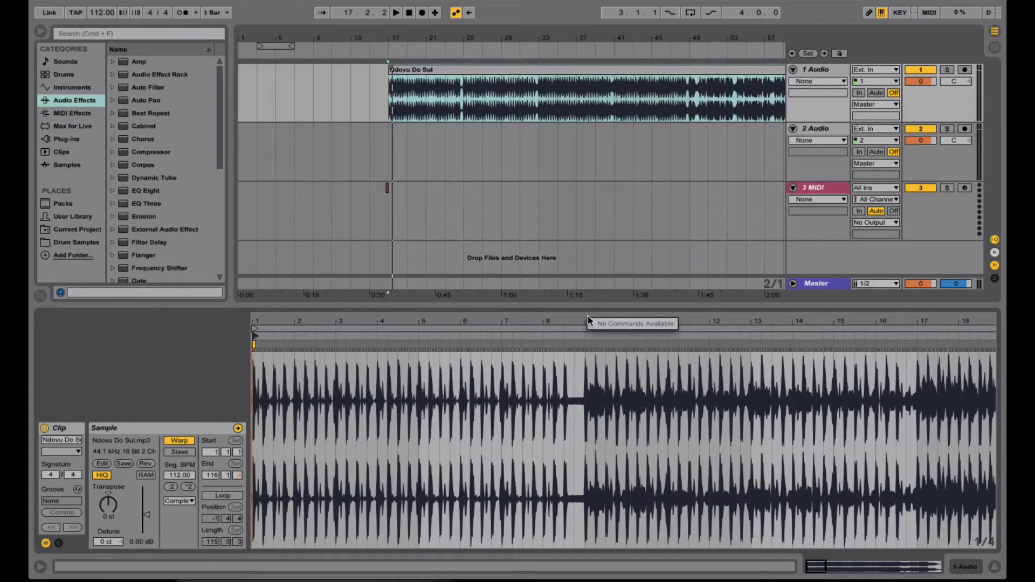
mouse_move(588, 317)
mouse_down()
mouse_move(588, 326)
mouse_move(526, 345)
mouse_up()
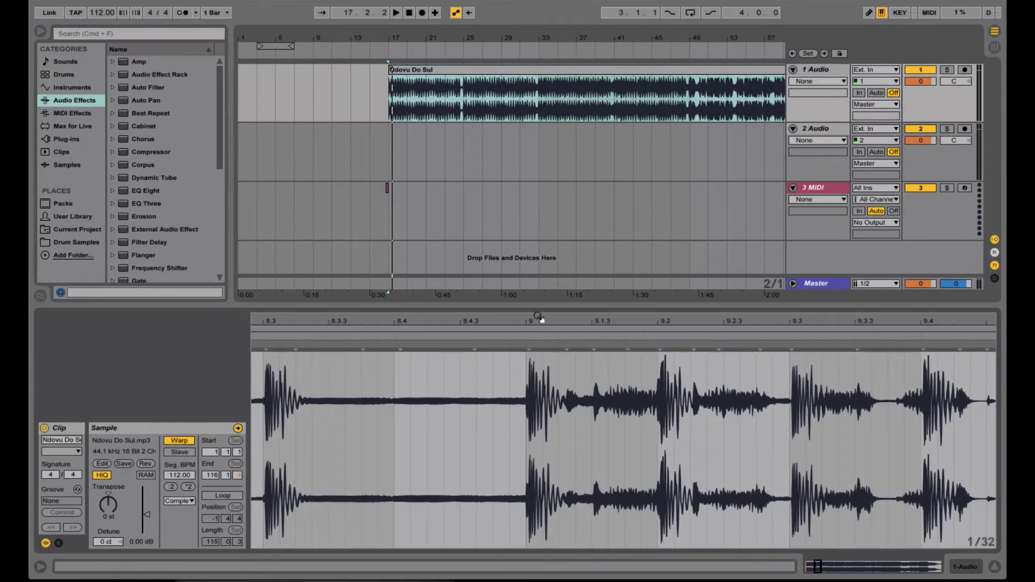
drag(532, 318, 376, 317)
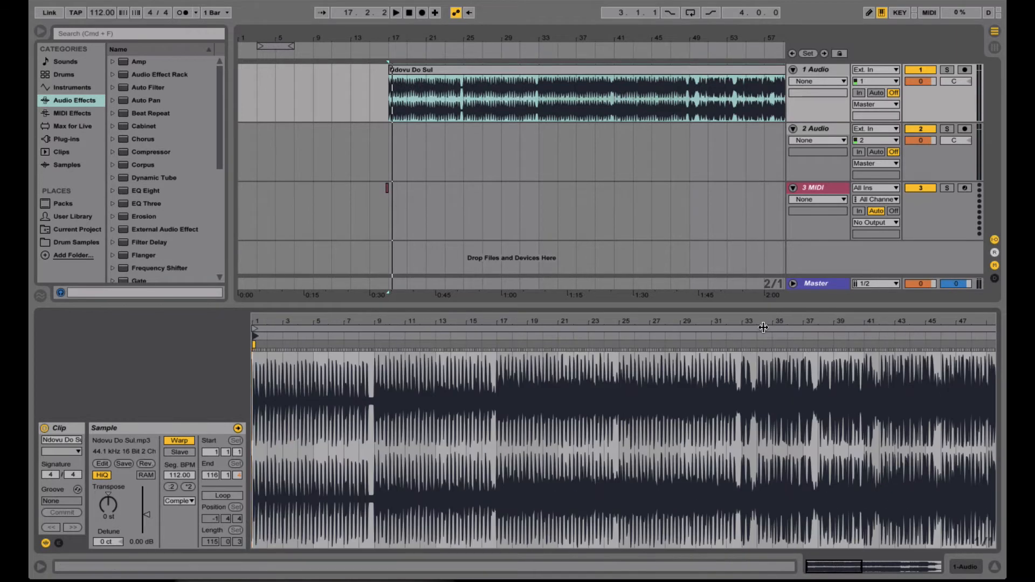
mouse_move(750, 318)
mouse_down()
mouse_move(653, 348)
mouse_move(613, 302)
mouse_move(461, 324)
mouse_up()
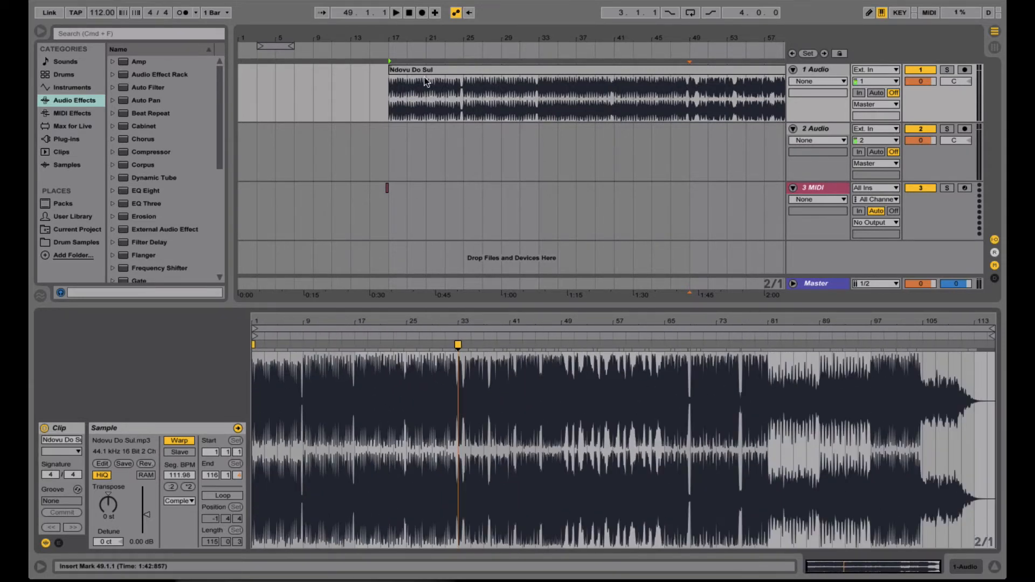
- Listen to the warped clip from bars 19 and 25, and inspect the section between them
click(408, 111)
key(space)
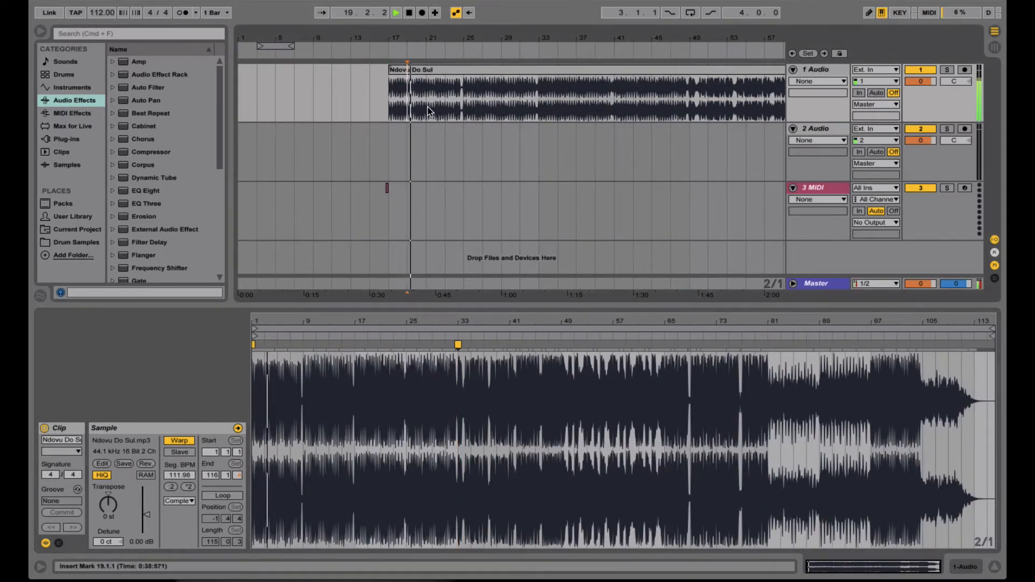
click(464, 107)
click(464, 107)
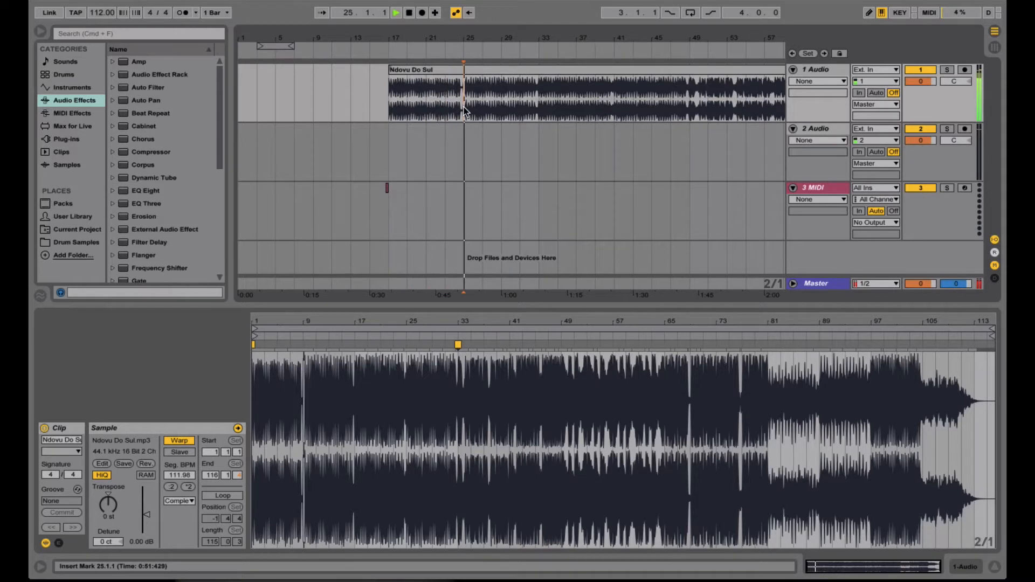
key(space)
drag(463, 107, 399, 99)
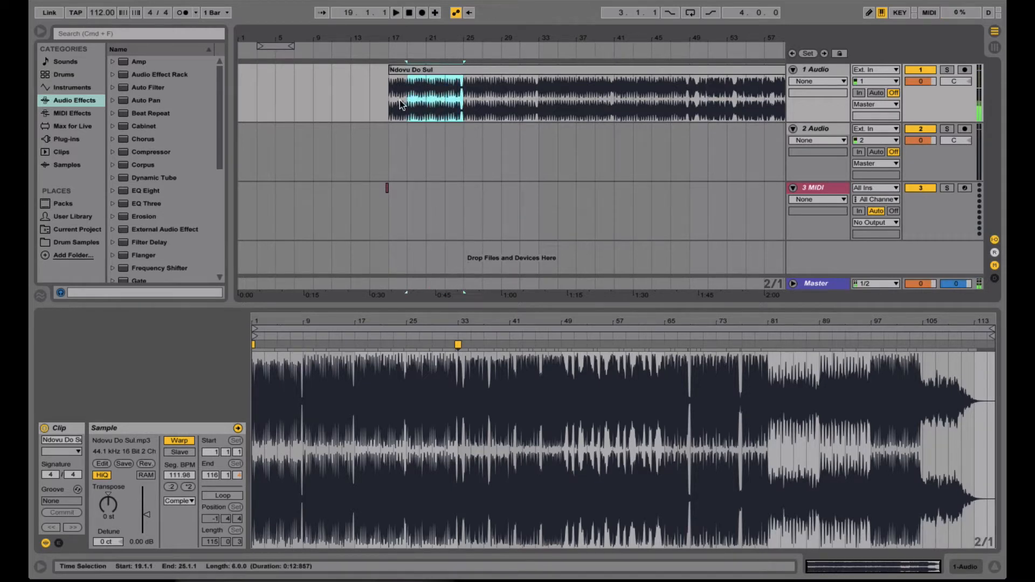
click(438, 86)
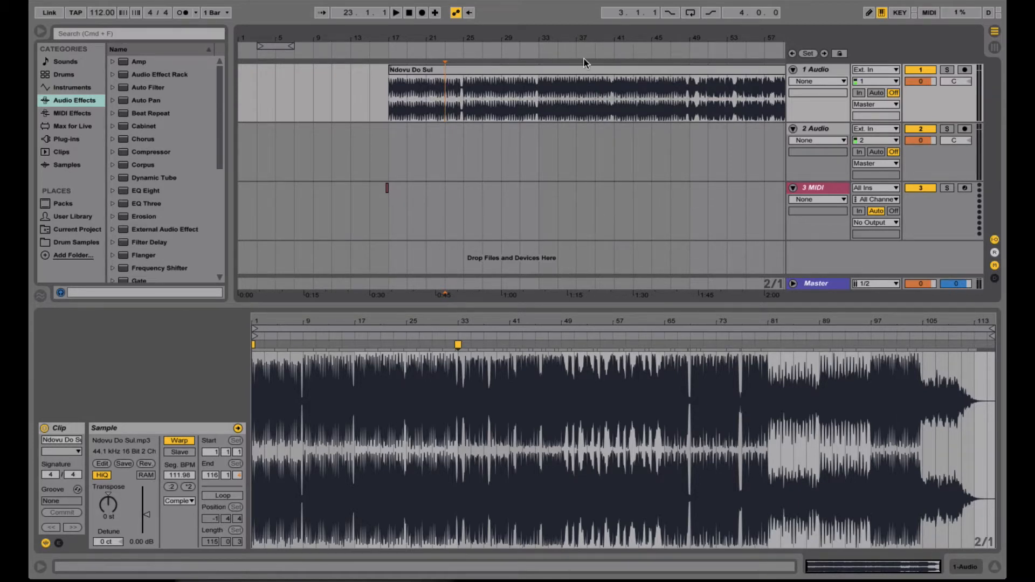
- Unfold the Master track and show its mixer's Song Tempo automation
click(793, 285)
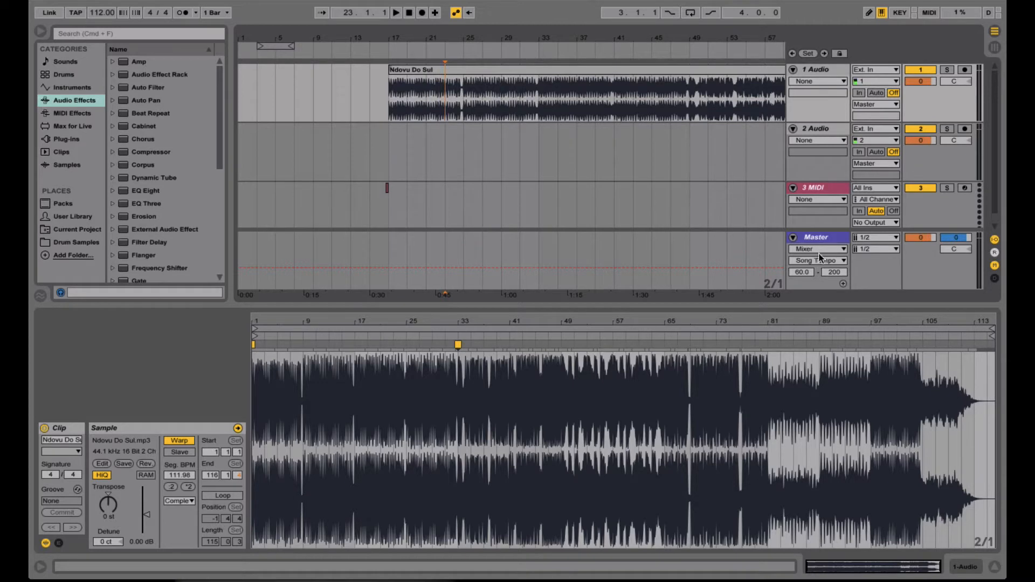
click(819, 250)
click(813, 268)
click(812, 251)
click(815, 268)
click(823, 260)
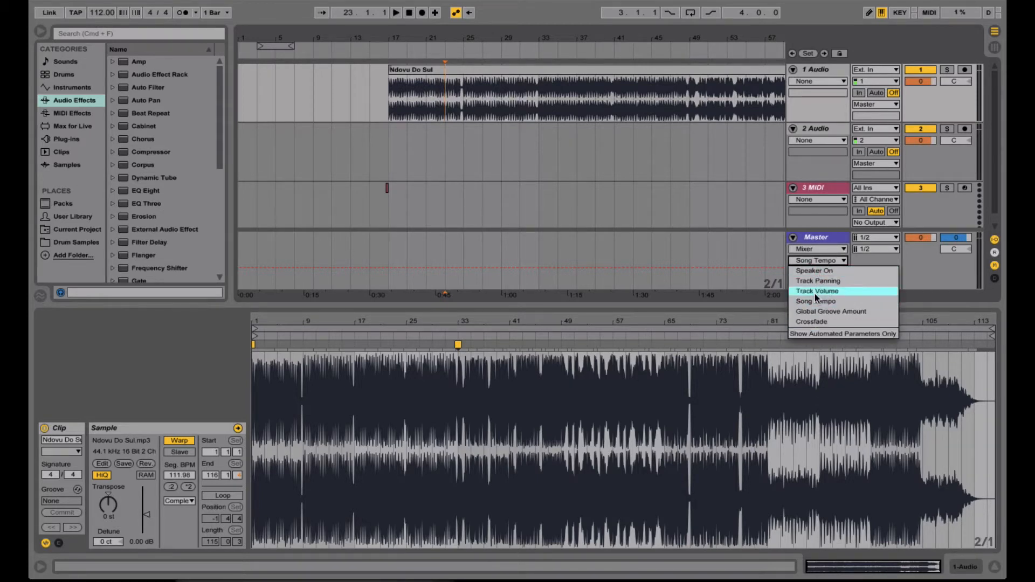
click(830, 301)
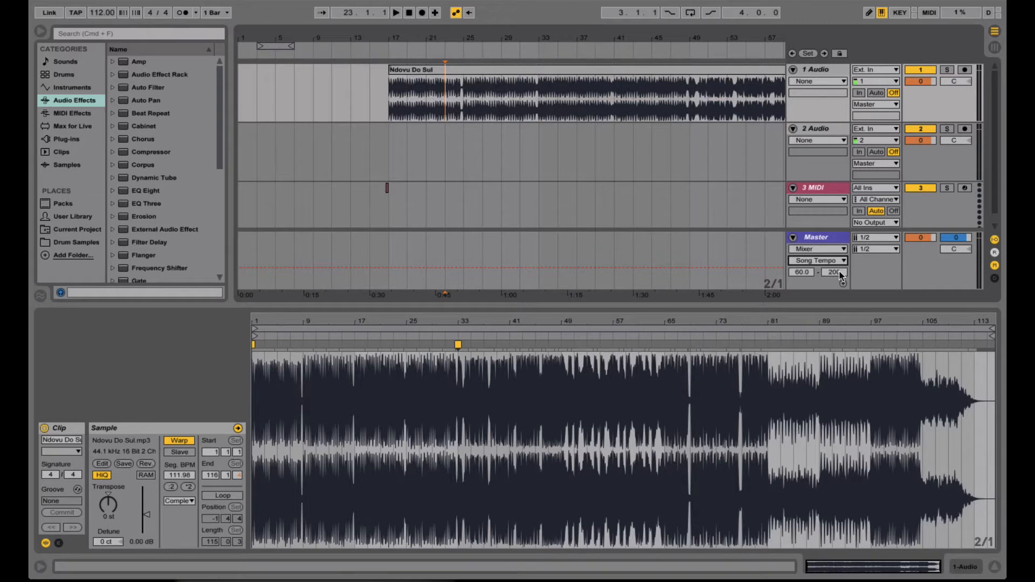
- Set the Song Tempo automation range to a minimum of 100 and a maximum of 112
click(804, 273)
text(100)
key(Return)
click(832, 273)
text(112)
key(Return)
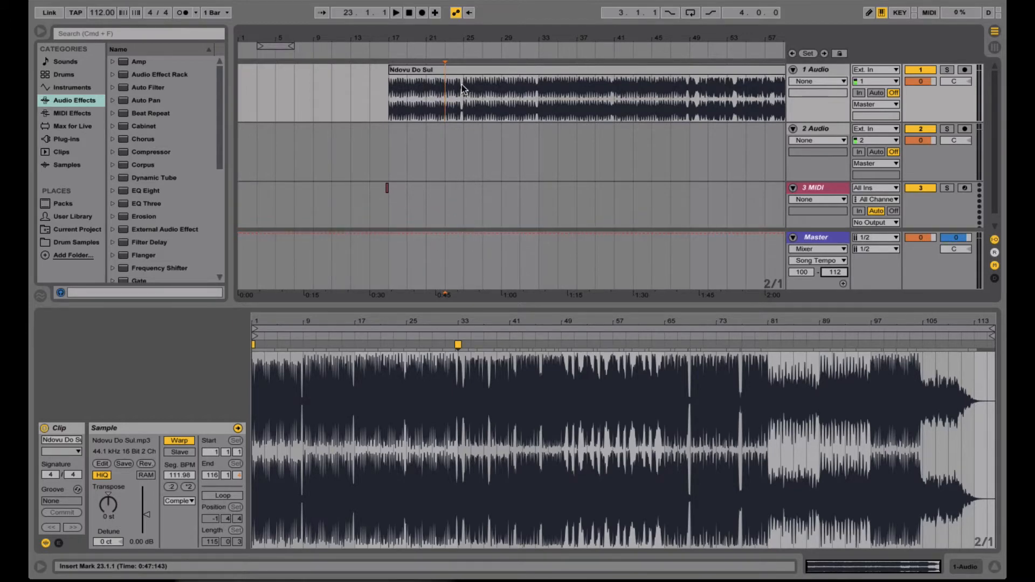
- Draw the Master song tempo down to 100 BPM from just before bar 17 to just before bar 25
drag(406, 36, 406, 13)
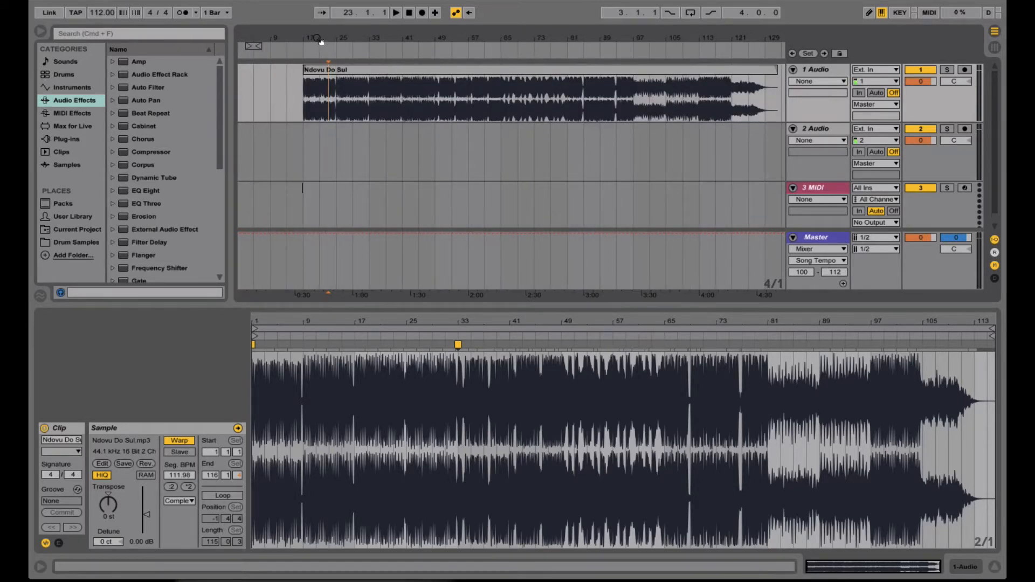
drag(317, 39, 273, 128)
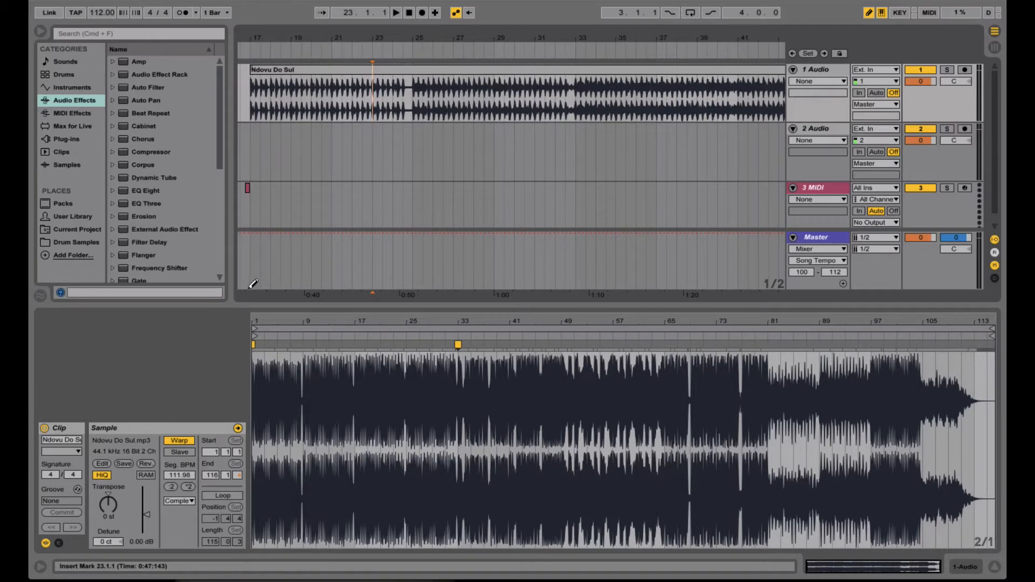
drag(254, 284, 400, 284)
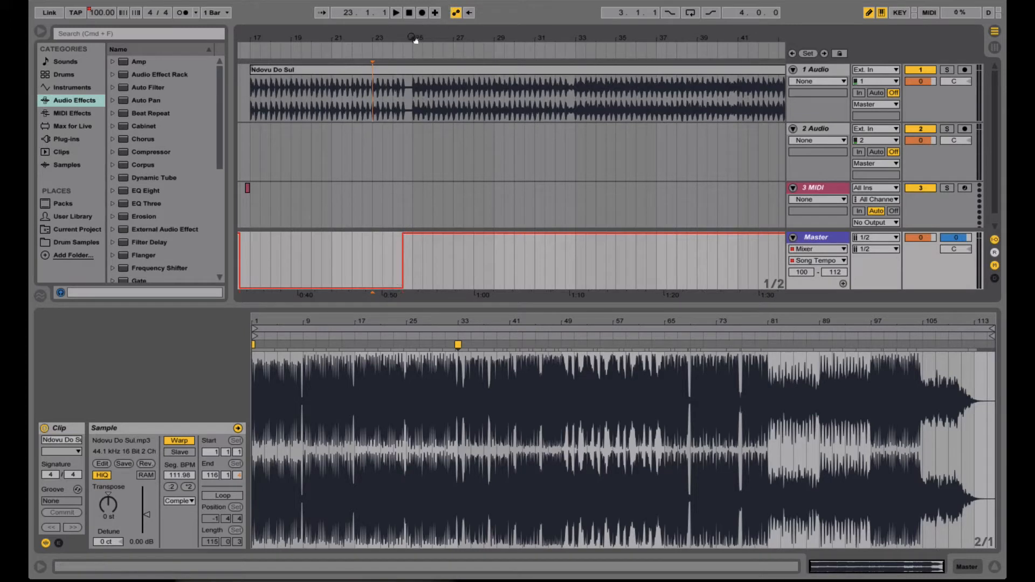
key(b)
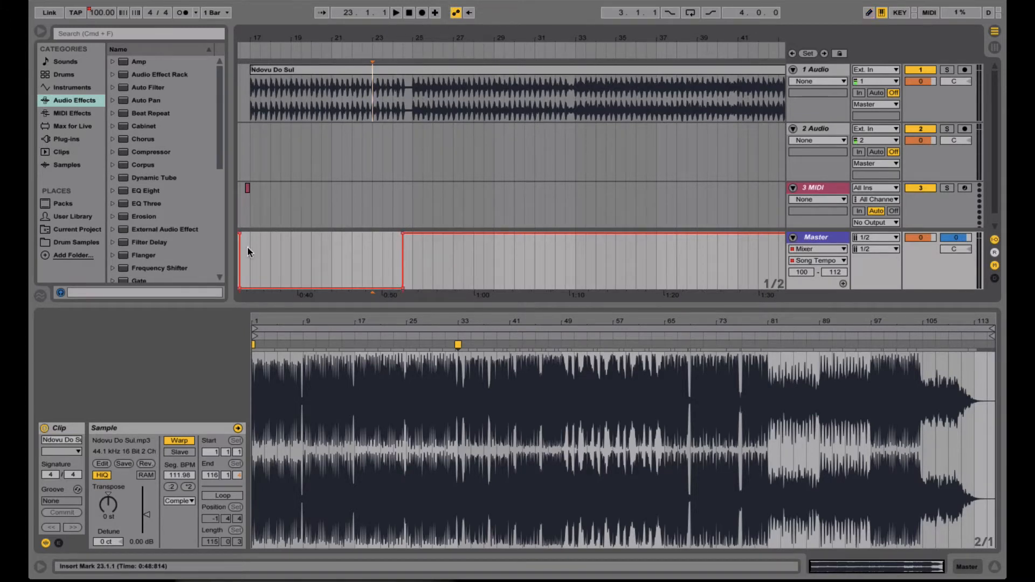
- Play the arrangement from bar 17 and from bar 23 to check the tempo jump near bar 25
key(space)
click(249, 248)
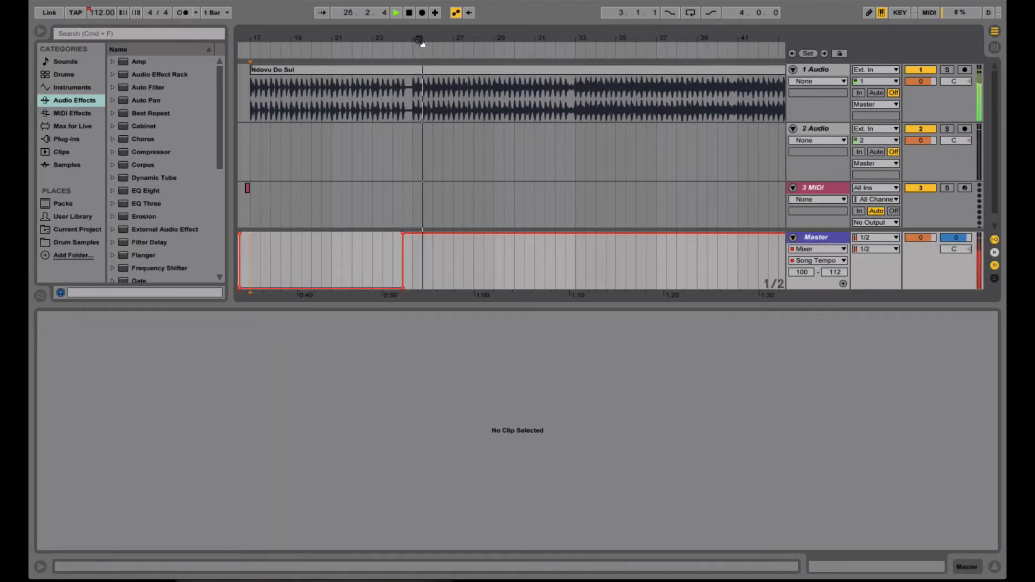
key(space)
mouse_move(419, 41)
mouse_down()
mouse_move(419, 61)
mouse_move(418, 40)
mouse_up()
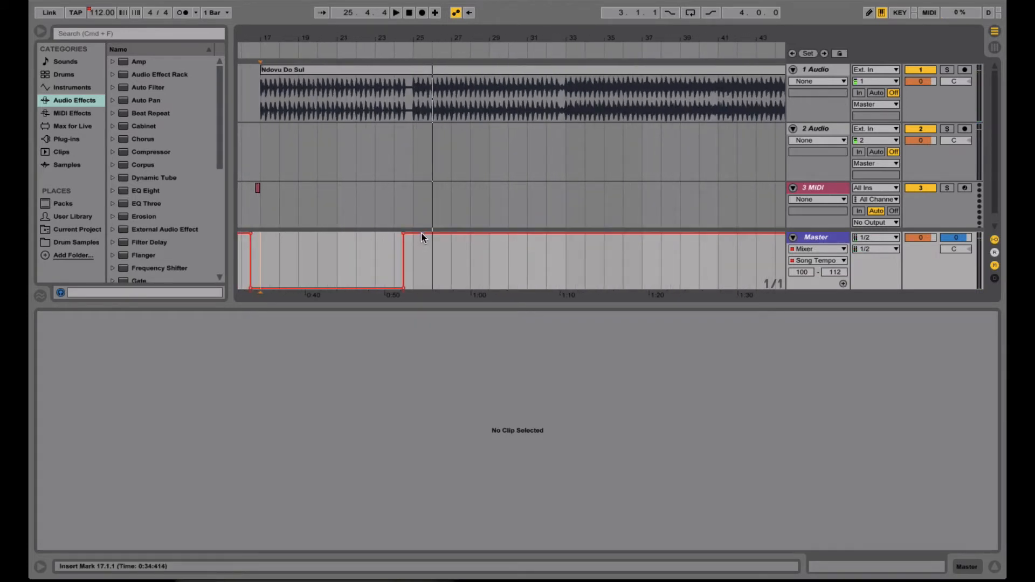
drag(395, 47, 448, 156)
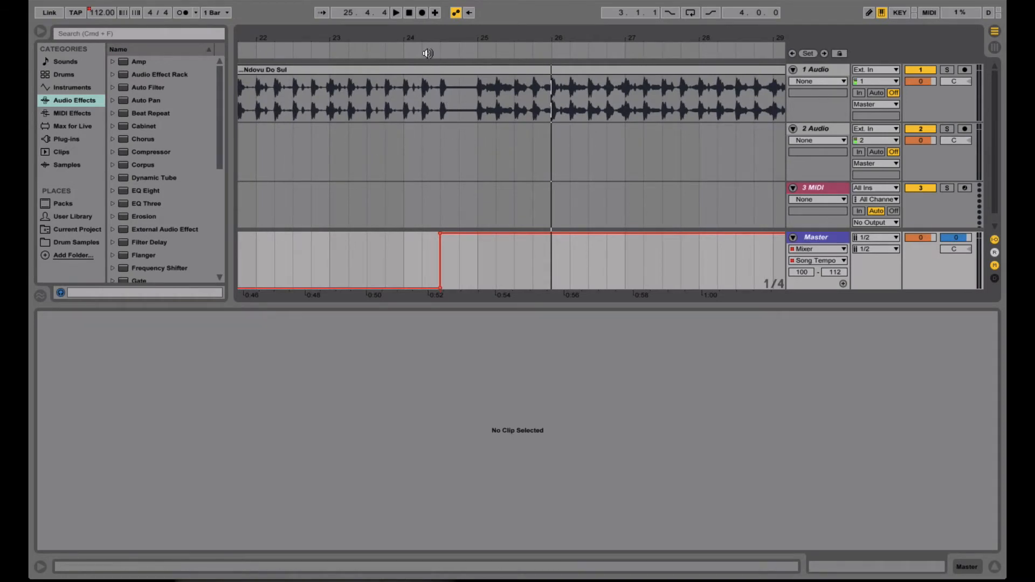
drag(427, 52, 427, 14)
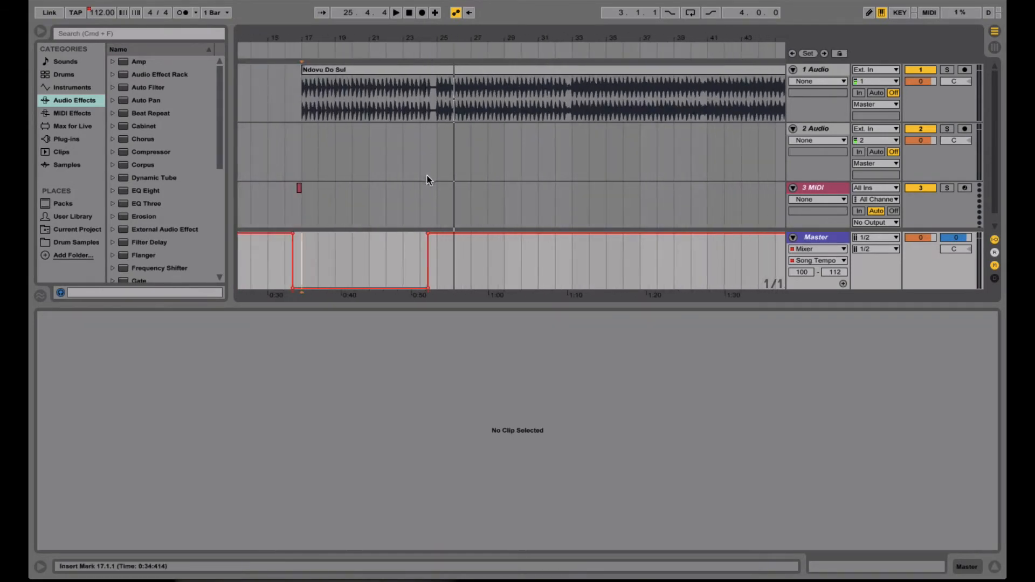
click(416, 160)
key(space)
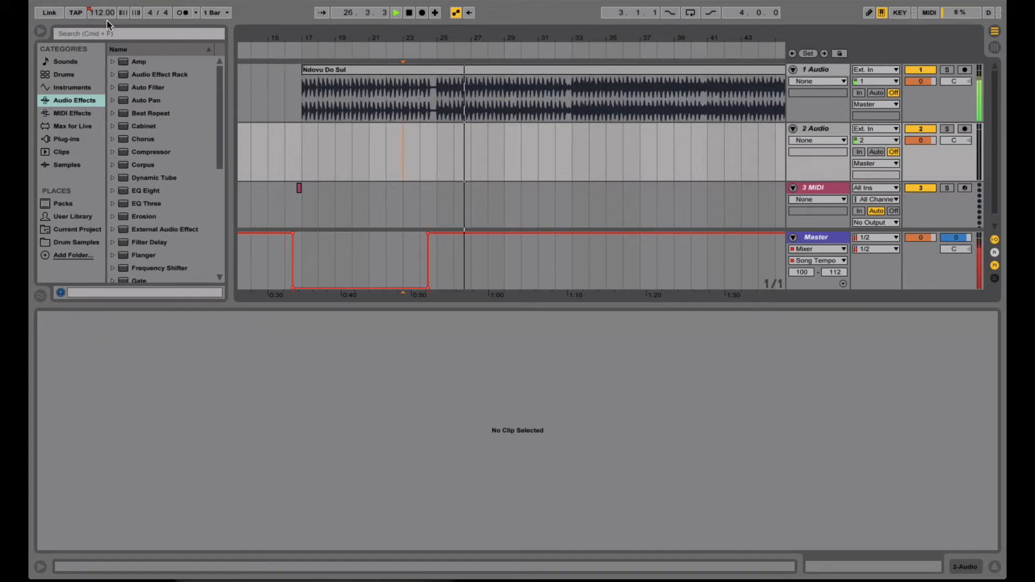
key(space)
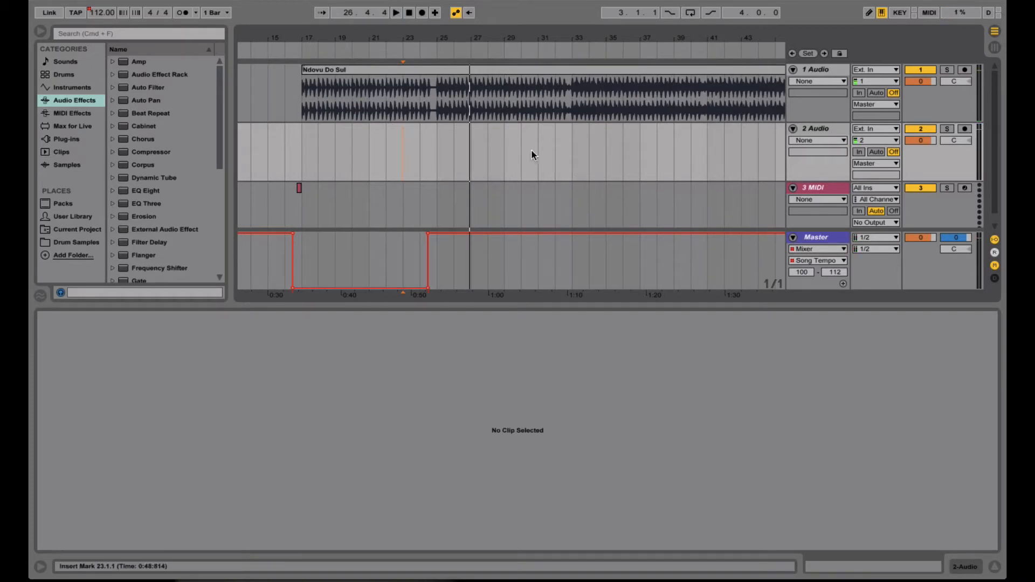
- Extend the 100 BPM section to bar 25 and draw tempo steps of about 102 BPM at bar 25 and 109.96 BPM at bar 28
key(b)
drag(432, 277, 438, 286)
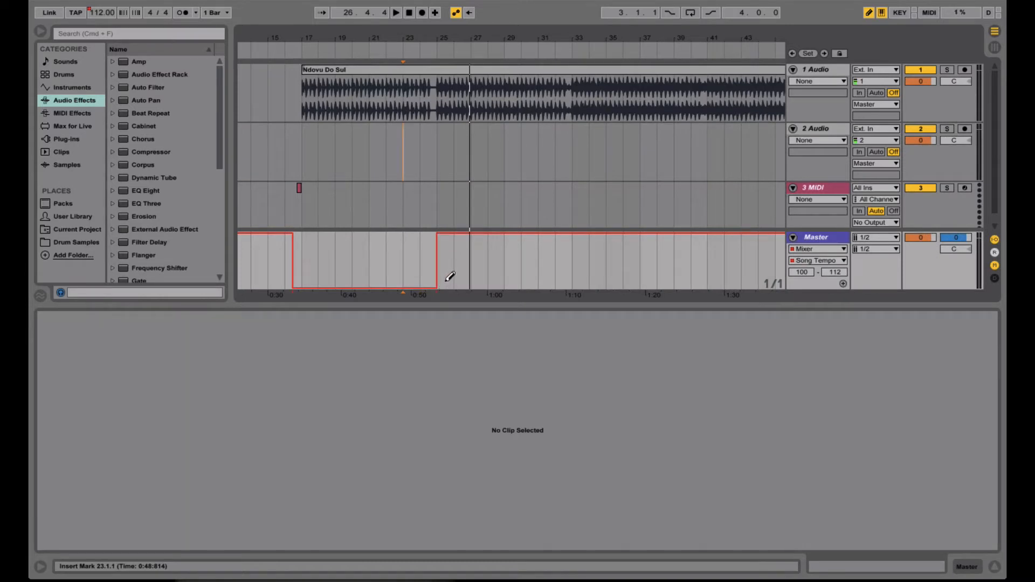
click(446, 278)
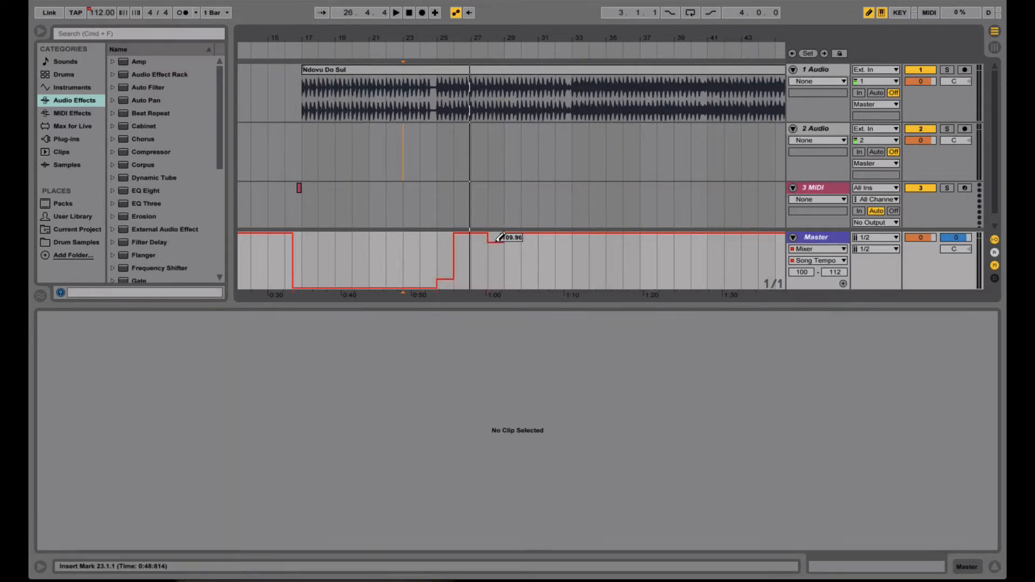
- Remove the tempo breakpoints between bars 25 and 28 to form a gradual ramp up to 109.96 BPM
key(b)
click(487, 233)
drag(455, 236, 454, 277)
click(454, 279)
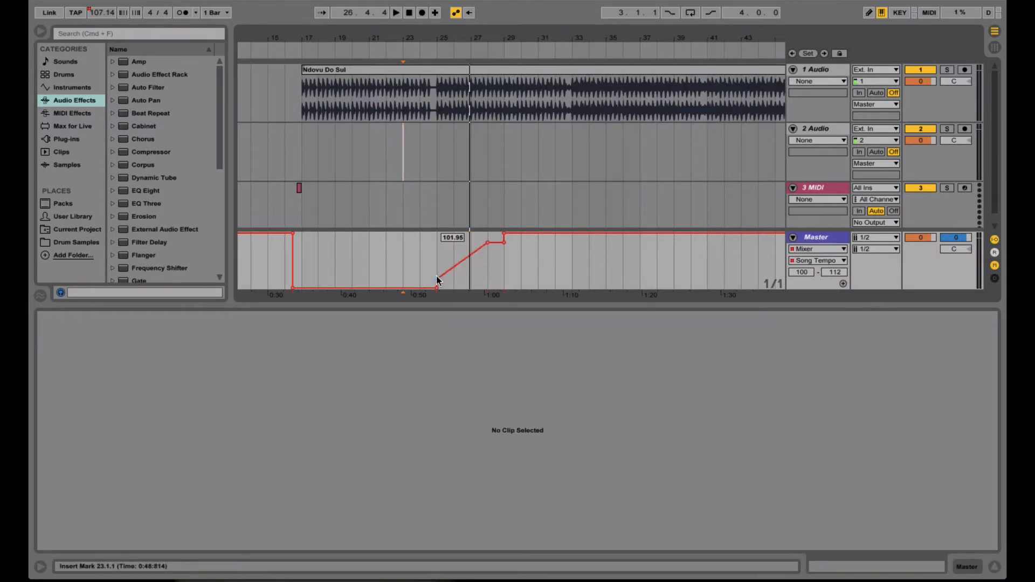
- Remove the intermediate tempo breakpoints near bars 25, 28 and 29 so the tempo ramps directly from 100 to 112 BPM
click(436, 280)
click(488, 243)
click(503, 242)
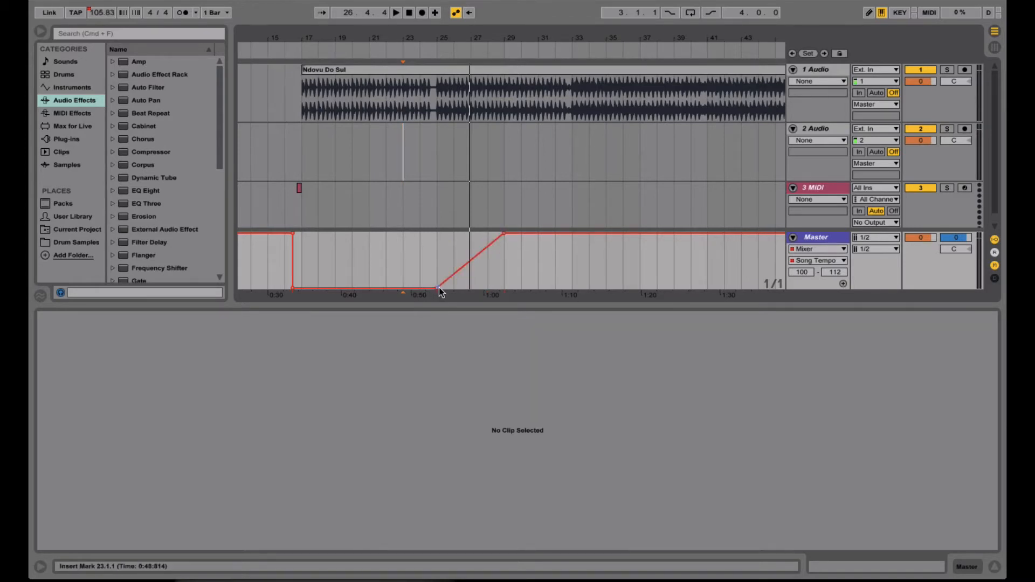
- Play the arrangement from bar 23 to check the gradual tempo rise between bars 25 and 29
mouse_move(438, 289)
mouse_move(504, 235)
click(402, 214)
key(space)
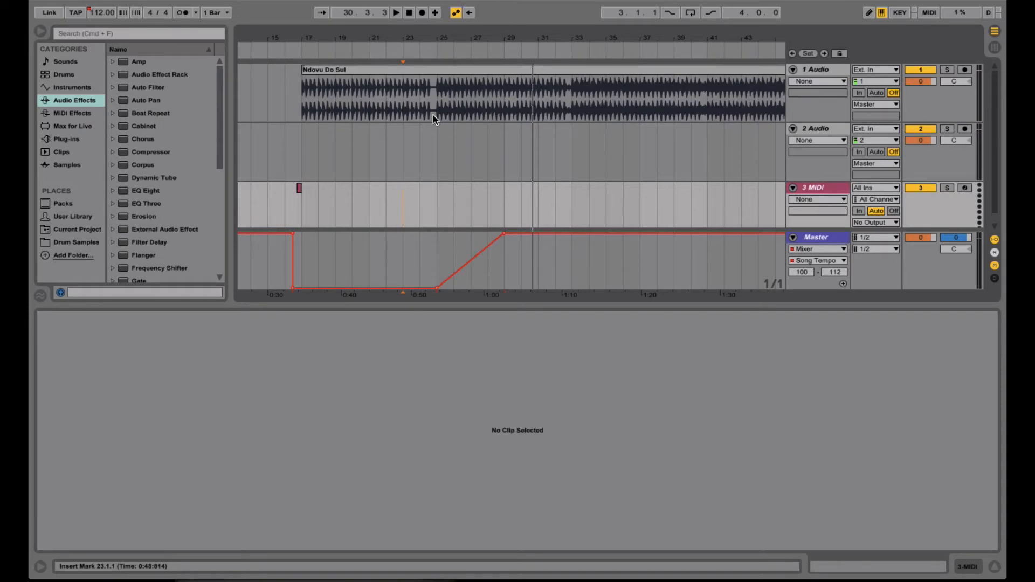
- Delete all remaining breakpoints of the Master song tempo automation to clear the envelope
click(434, 289)
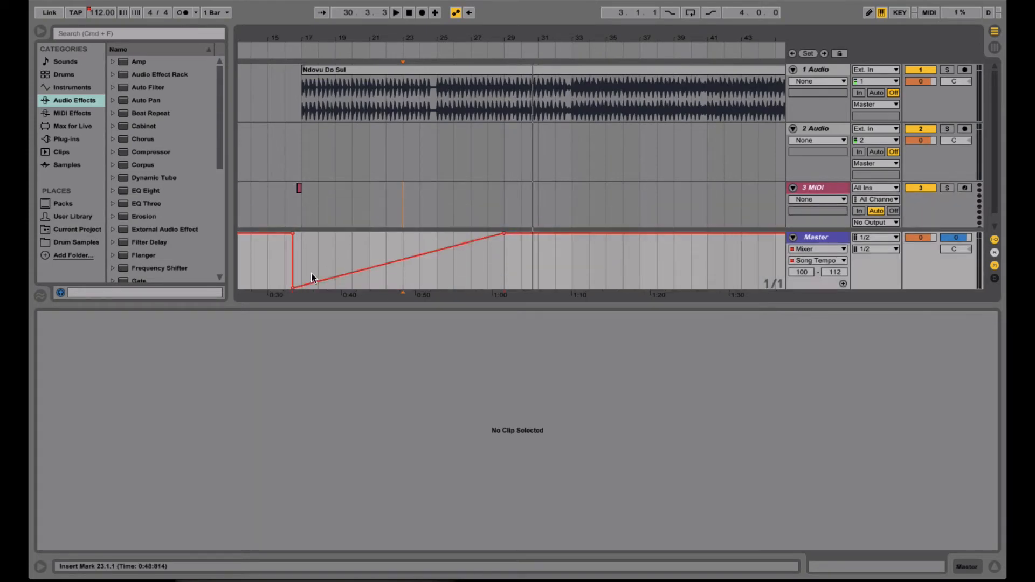
click(292, 286)
click(503, 232)
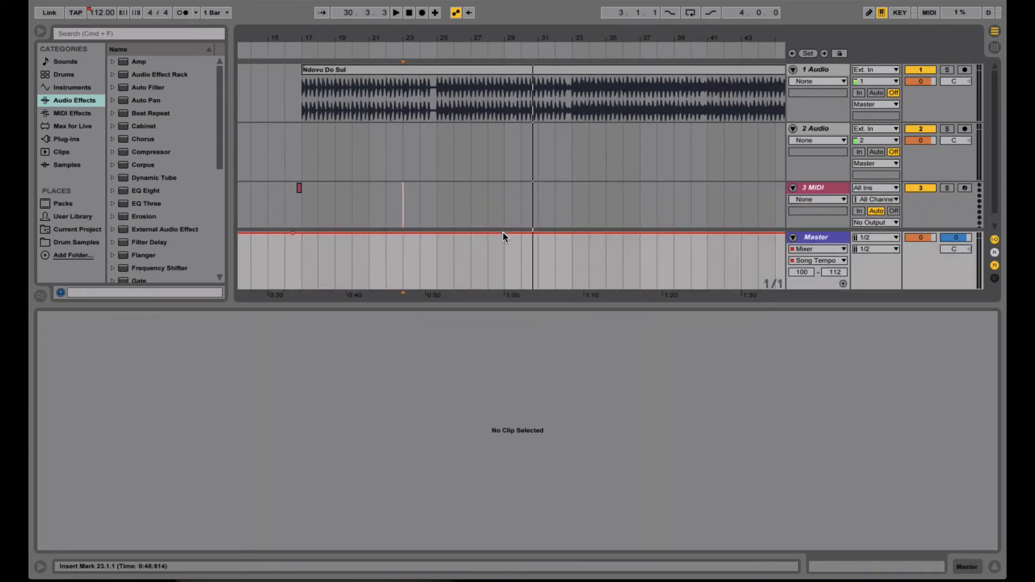
click(291, 236)
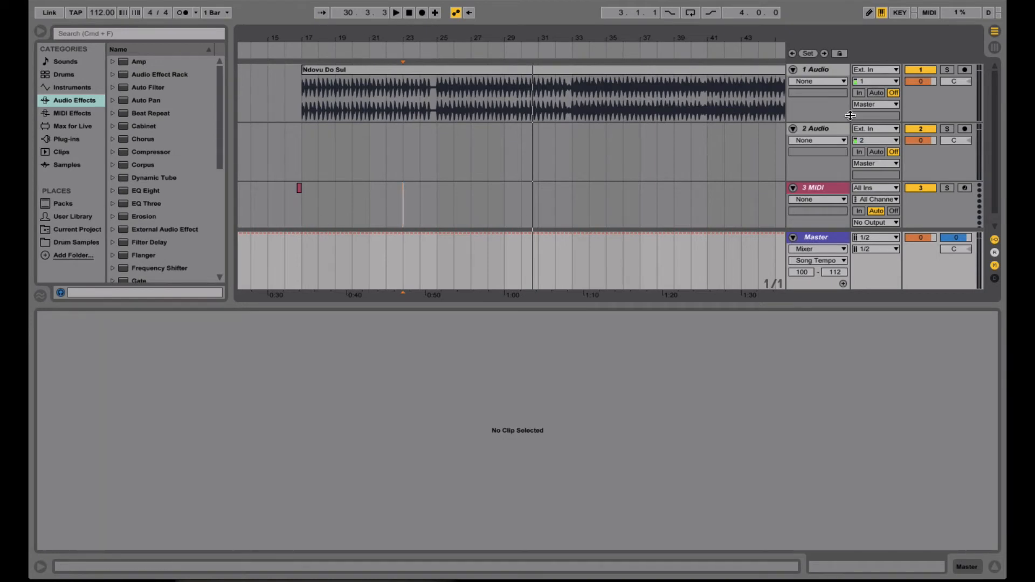
- Draw the Master song tempo at 100 BPM from bar 16 to bar 25 in Draw Mode
click(868, 13)
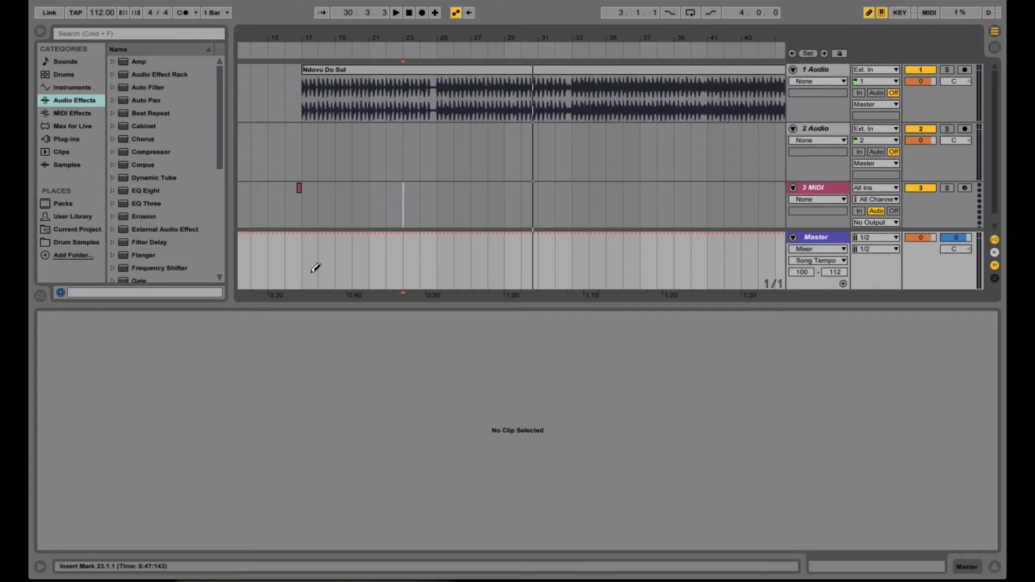
mouse_move(310, 285)
mouse_down()
mouse_move(309, 293)
mouse_move(353, 298)
mouse_move(419, 294)
mouse_move(300, 286)
mouse_up()
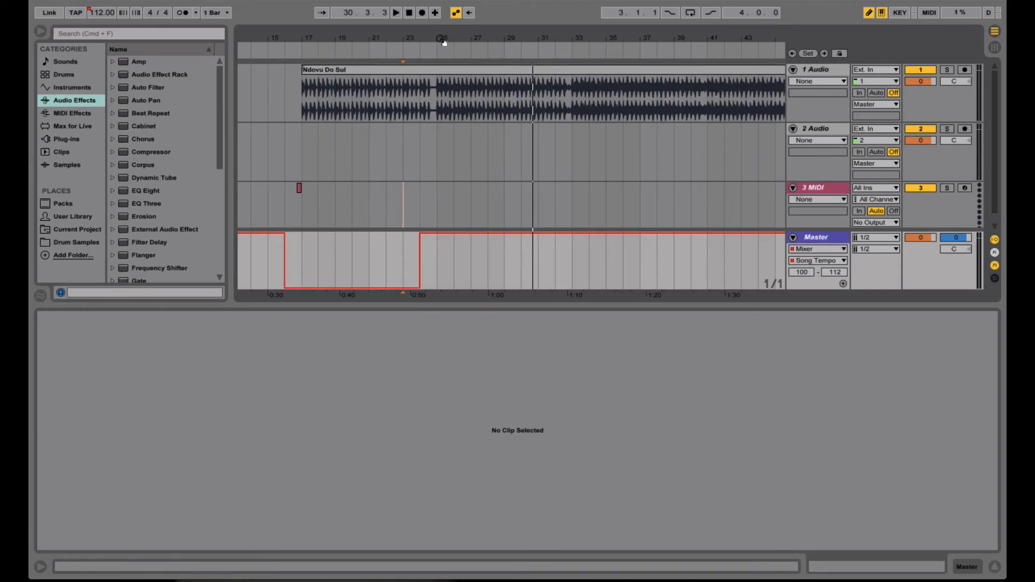
drag(442, 40, 419, 103)
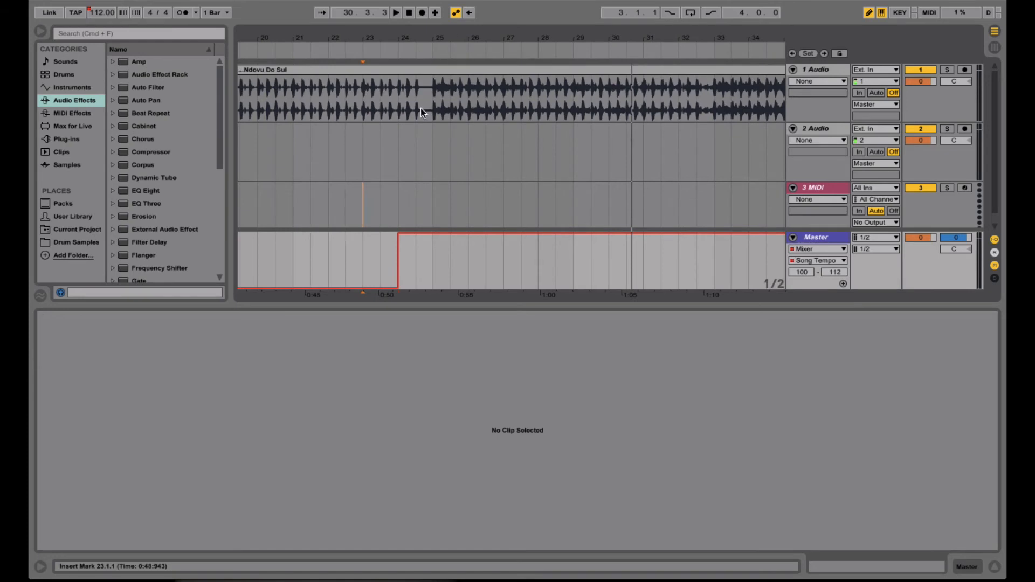
mouse_move(431, 37)
mouse_down()
mouse_move(430, 7)
mouse_move(431, 40)
mouse_up()
click(411, 274)
mouse_move(415, 270)
mouse_down()
mouse_move(415, 286)
mouse_move(441, 279)
mouse_up()
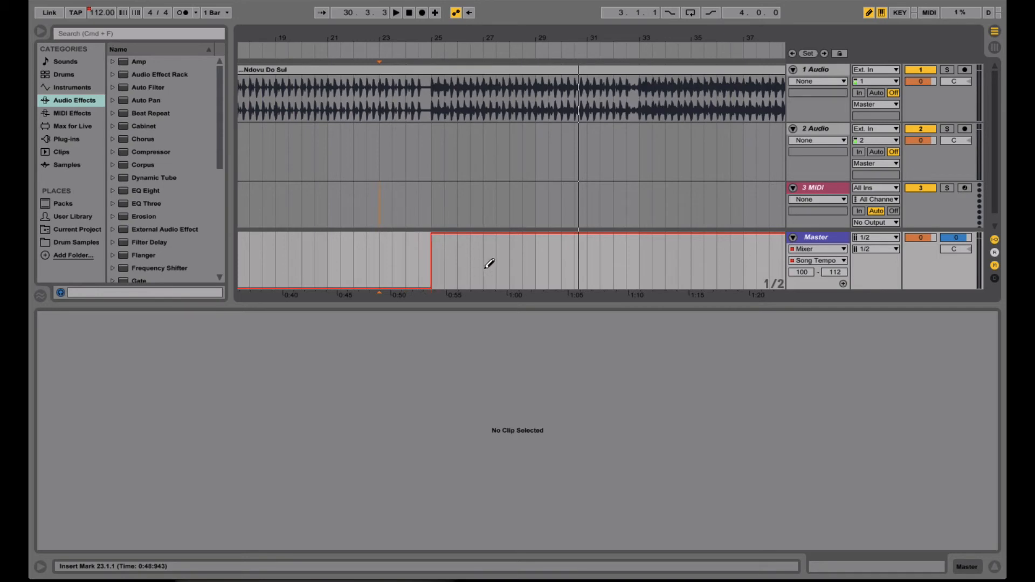
- Draw short tempo steps of about 103.88 BPM at bar 25 and 108.47 BPM just before bar 29, and leave Draw Mode
drag(446, 240, 445, 264)
drag(526, 230, 533, 245)
key(b)
- Remove the extra tempo breakpoints between bars 25 and 29 to form a straight ramp from 100 to 112 BPM
click(523, 234)
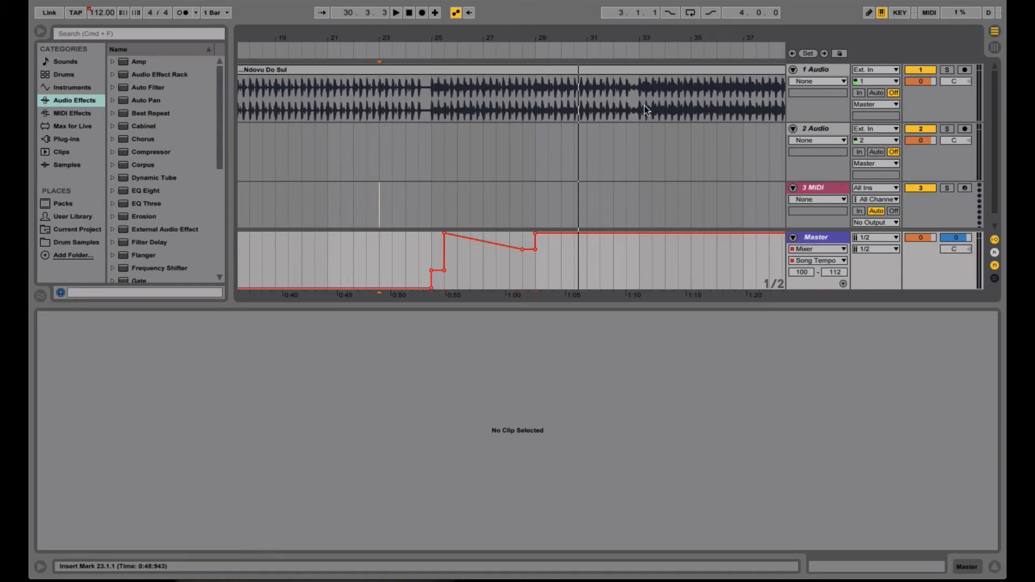
drag(445, 234, 444, 270)
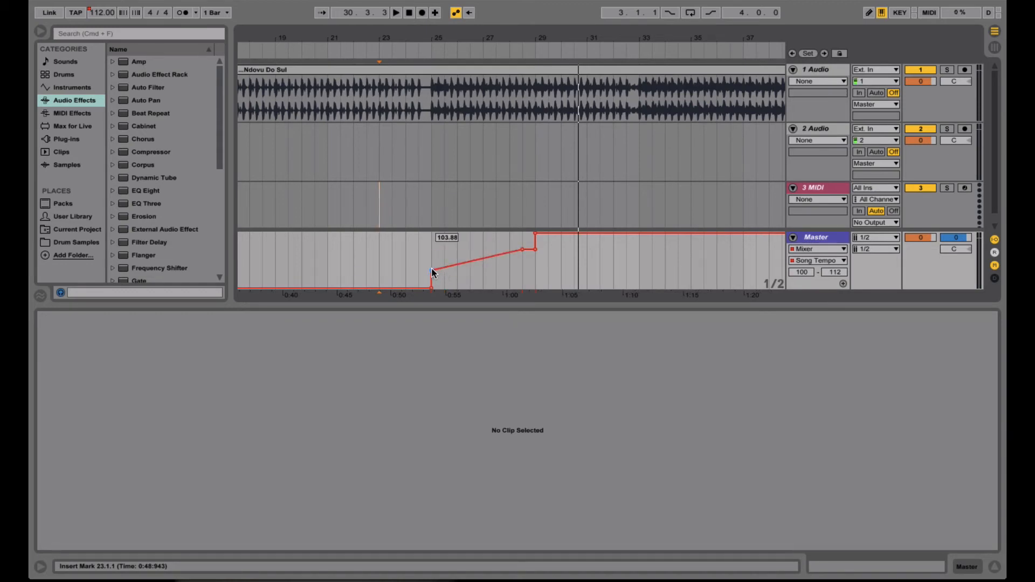
click(432, 270)
click(521, 250)
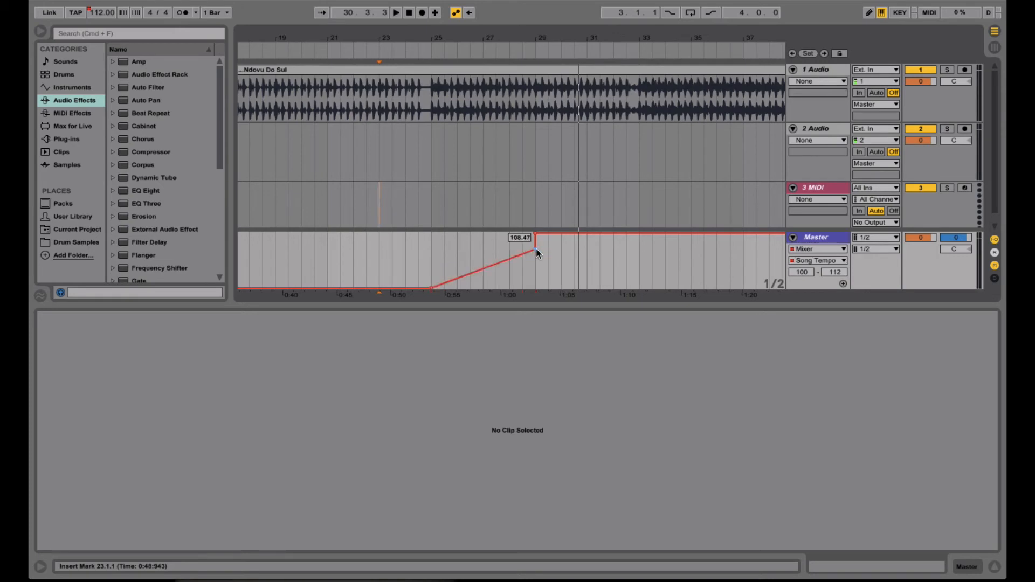
click(535, 250)
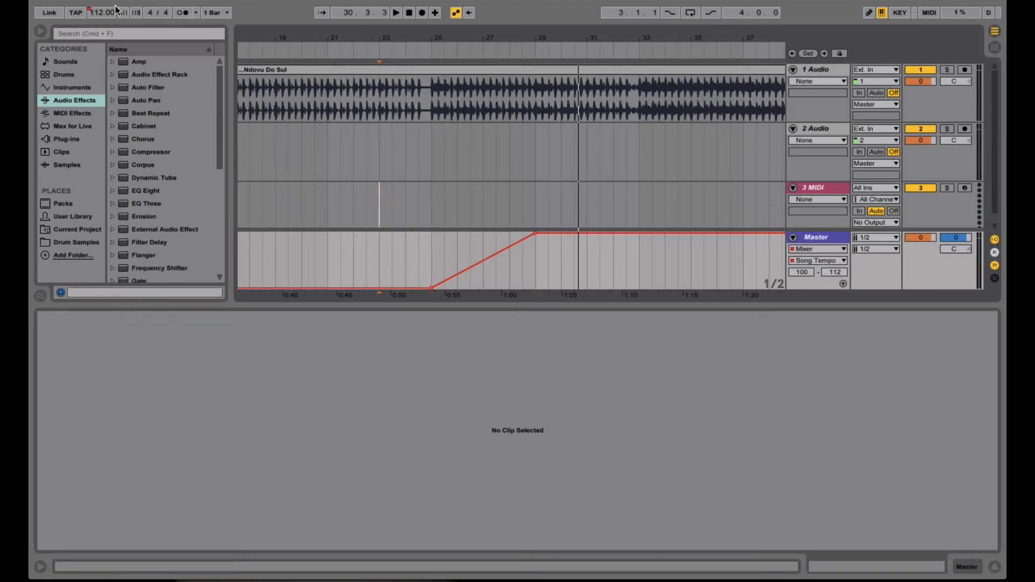
- Play the arrangement from bar 23 to check the tempo ramp, and review the tempo automation across the whole track
key(space)
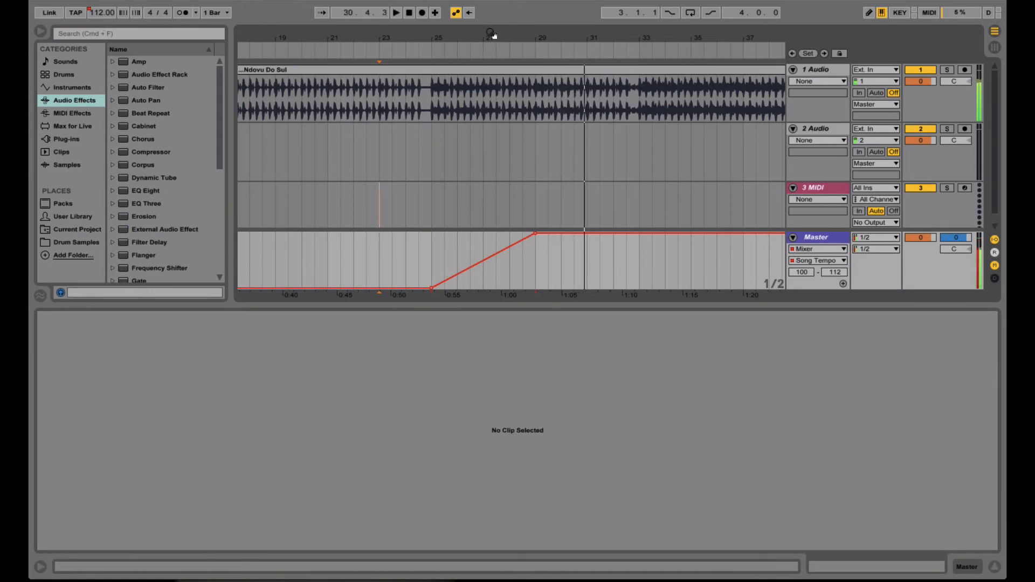
drag(493, 35, 330, 82)
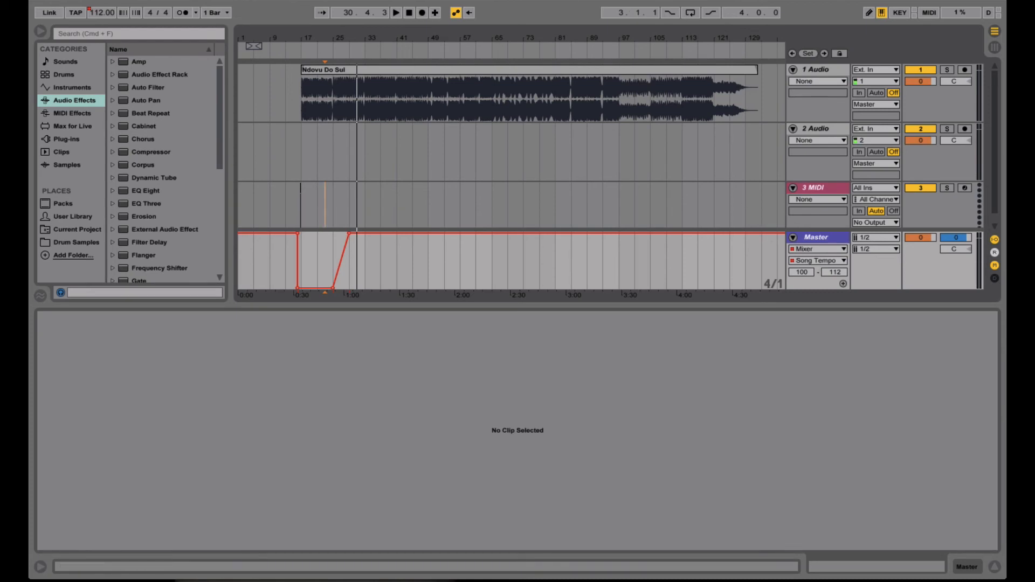
drag(315, 36, 315, 37)
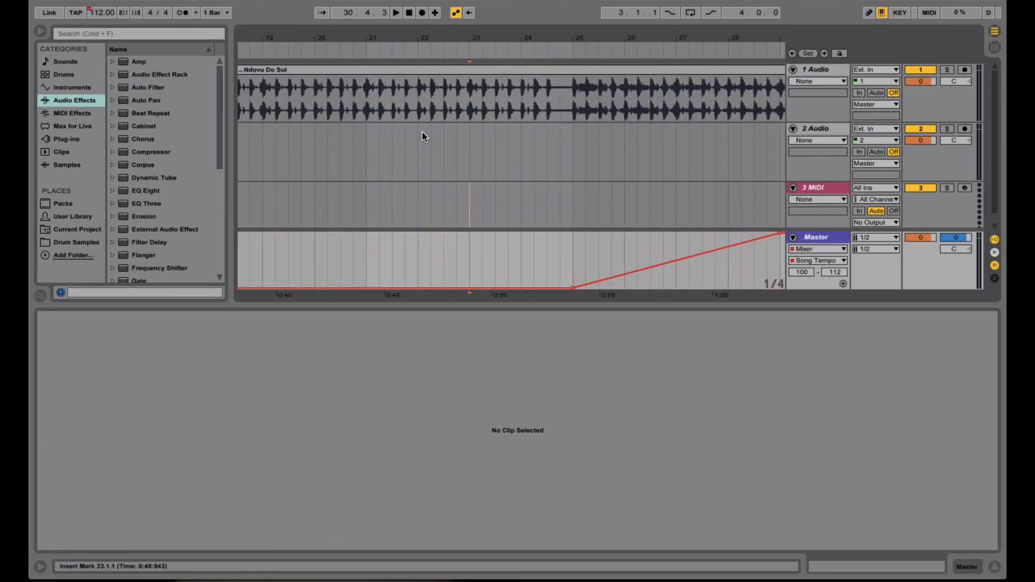
scroll(422, 131, left, 5)
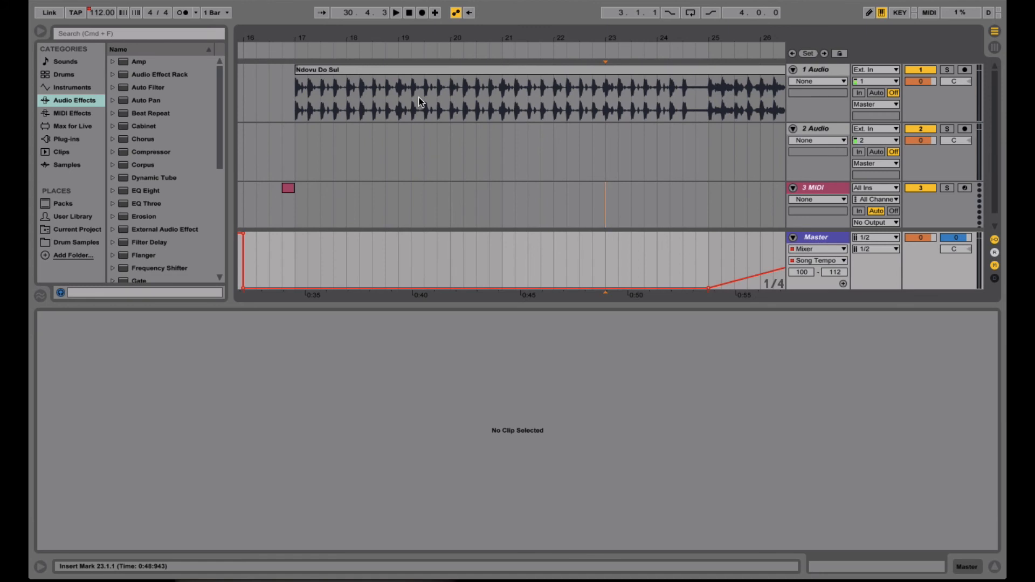
drag(416, 34, 314, 41)
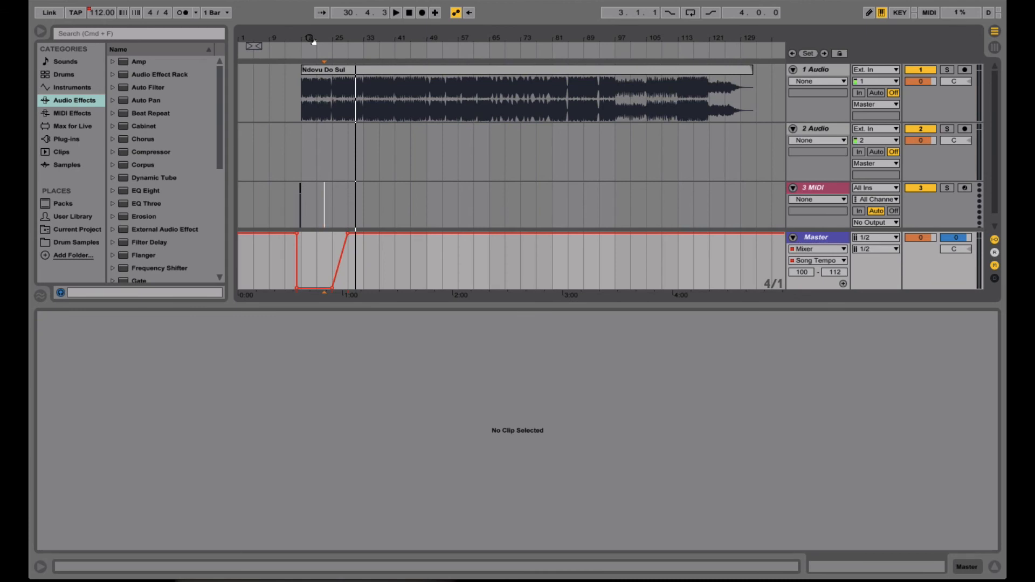